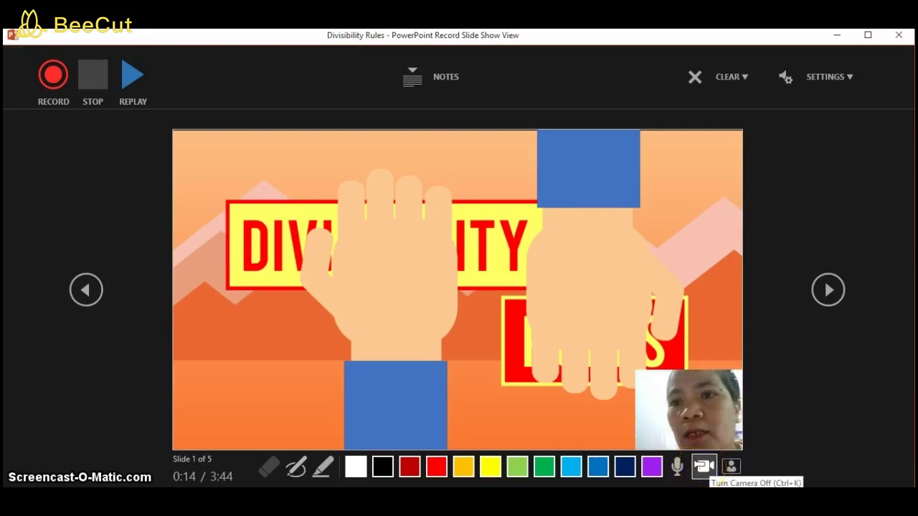
Turn off the camera for the slide show recording
click(703, 466)
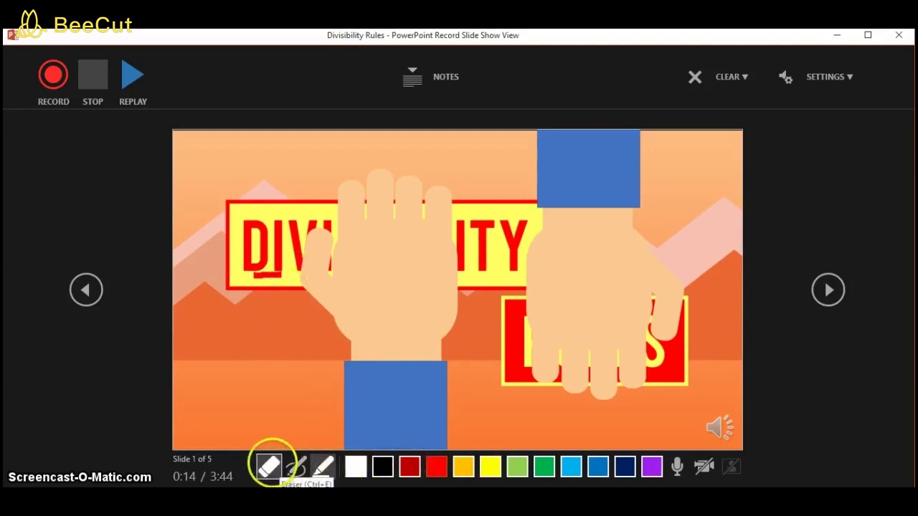
Erase the highlighter line under the slide 1 title, try the pen below it, and erase the pen marks
click(268, 466)
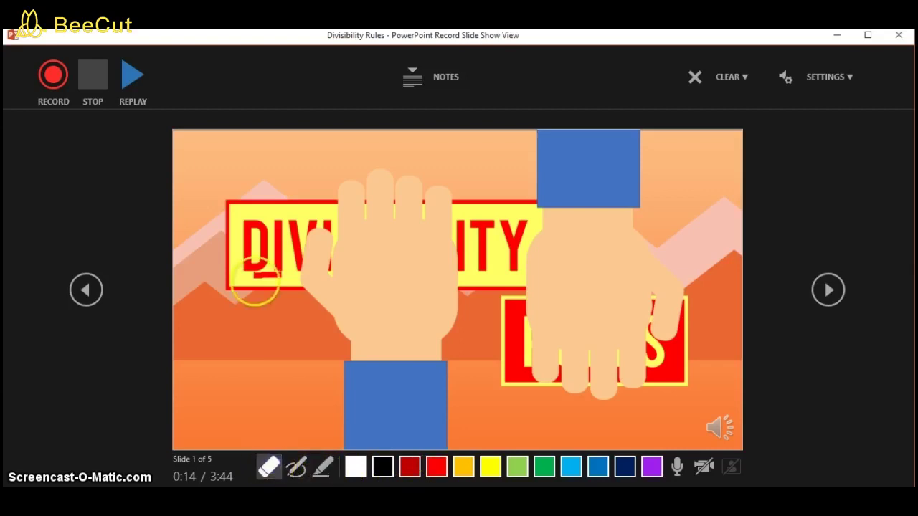
click(295, 467)
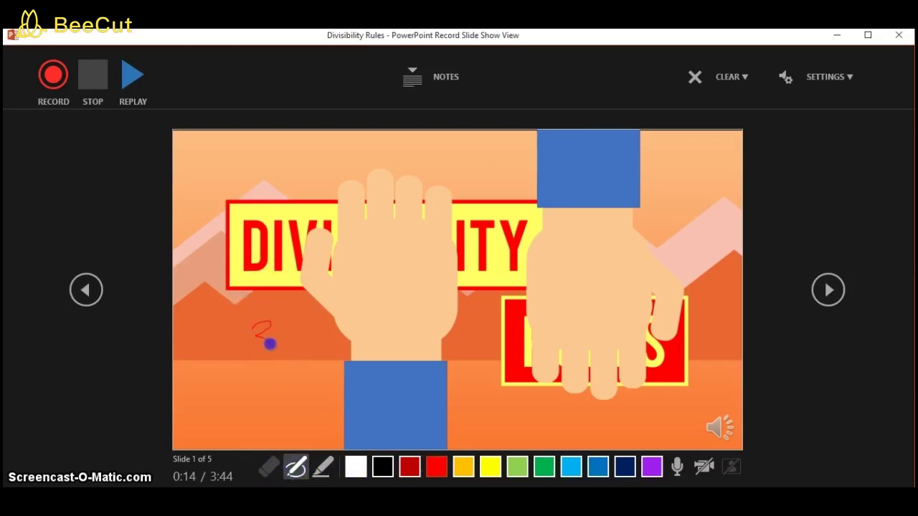
click(267, 467)
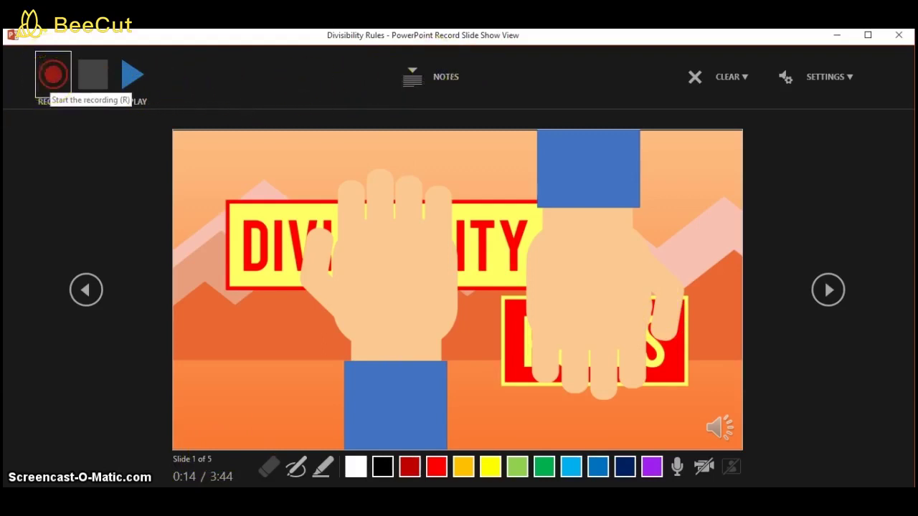
Record a short trial narration on slide 1, stop it, and replay the result
click(53, 93)
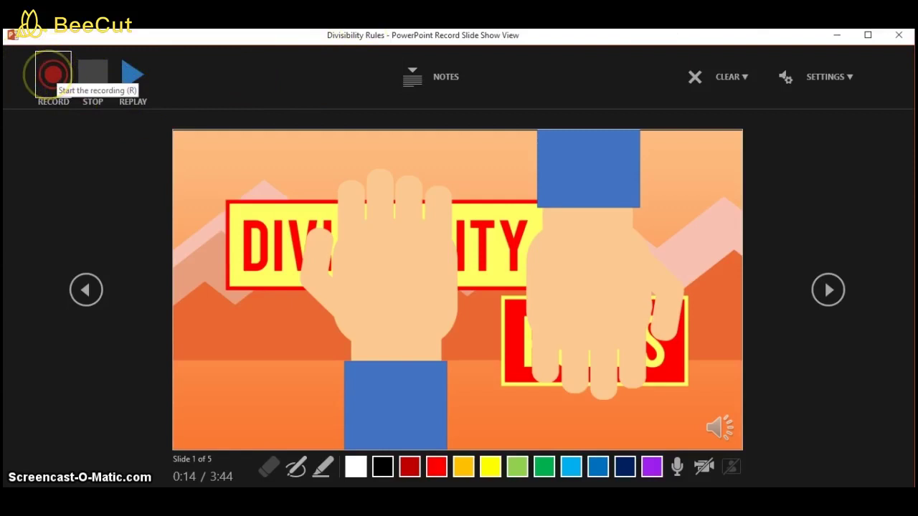
click(53, 74)
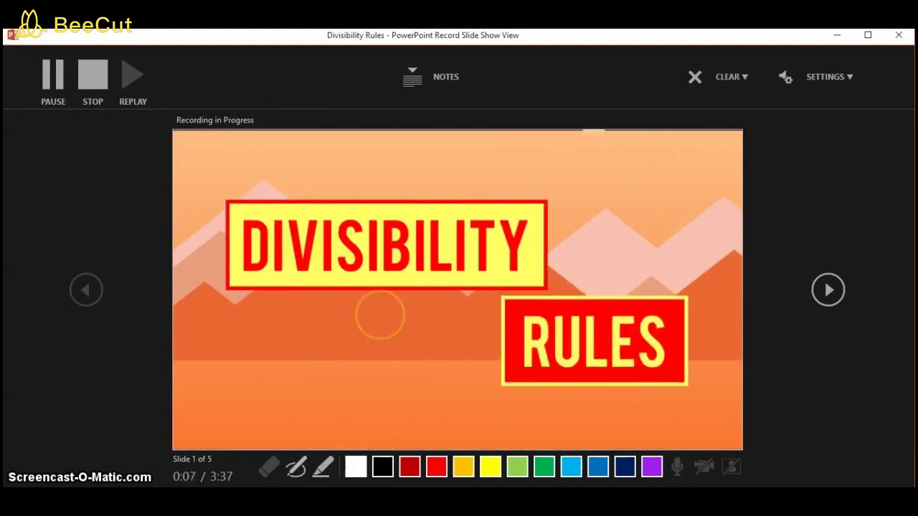
click(93, 77)
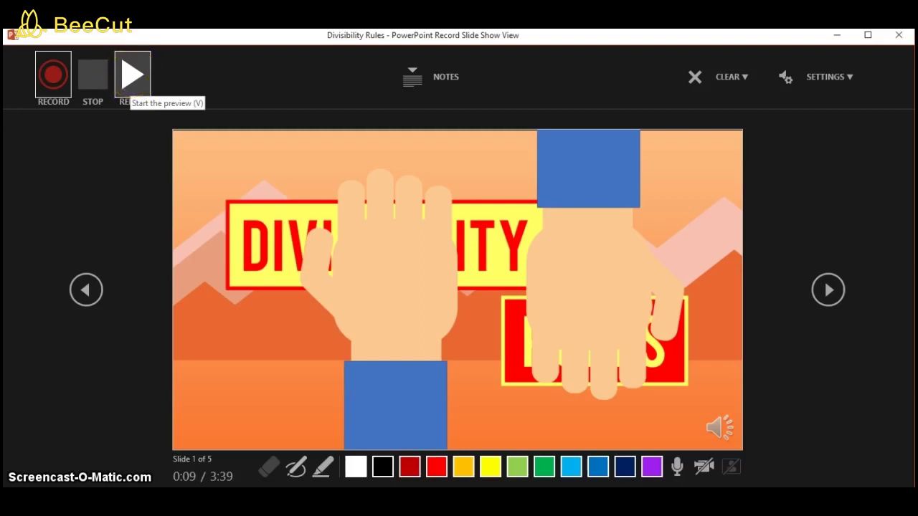
click(133, 75)
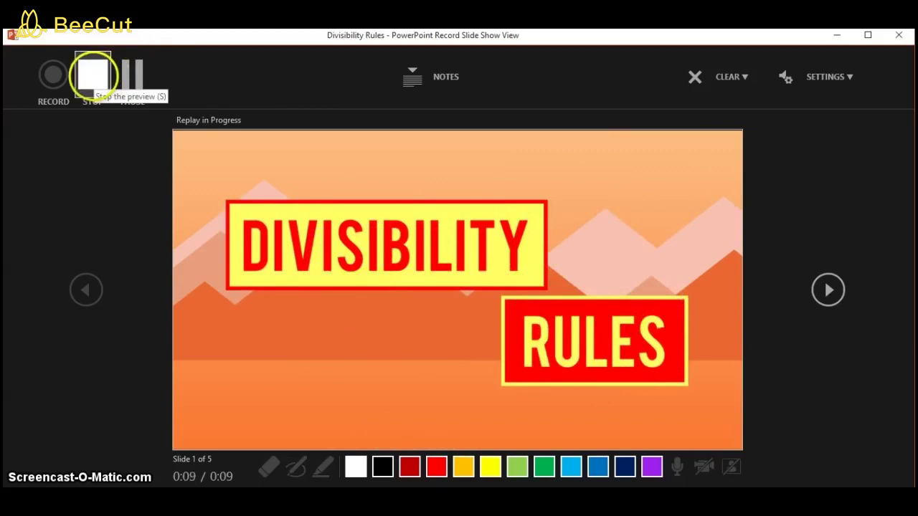
click(93, 74)
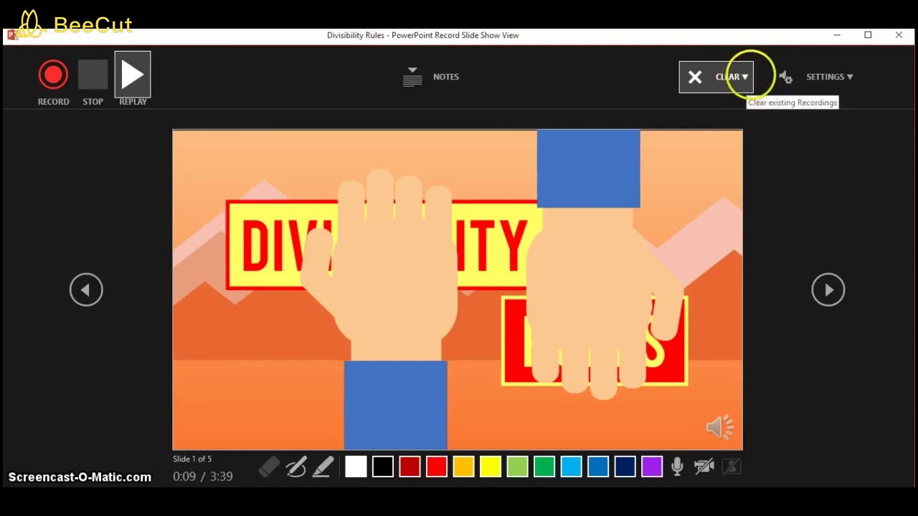
Clear the recordings on the current slide only
click(739, 76)
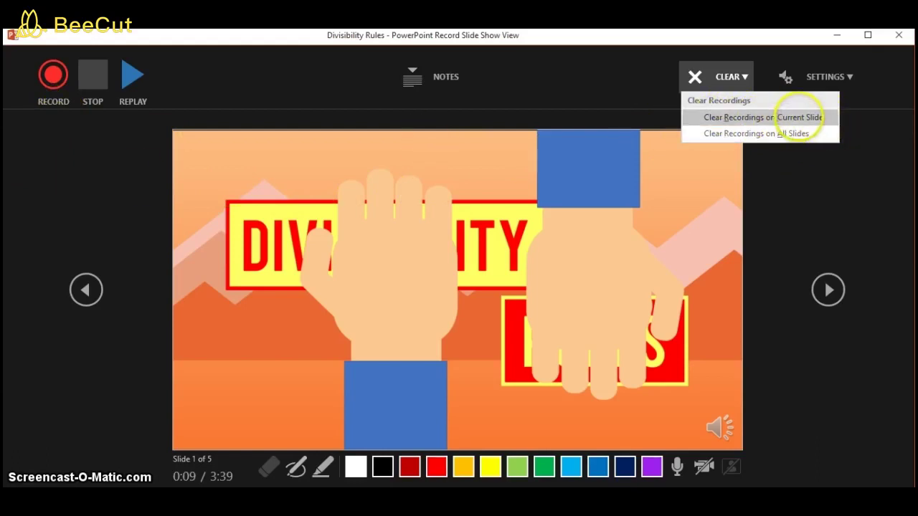
click(798, 117)
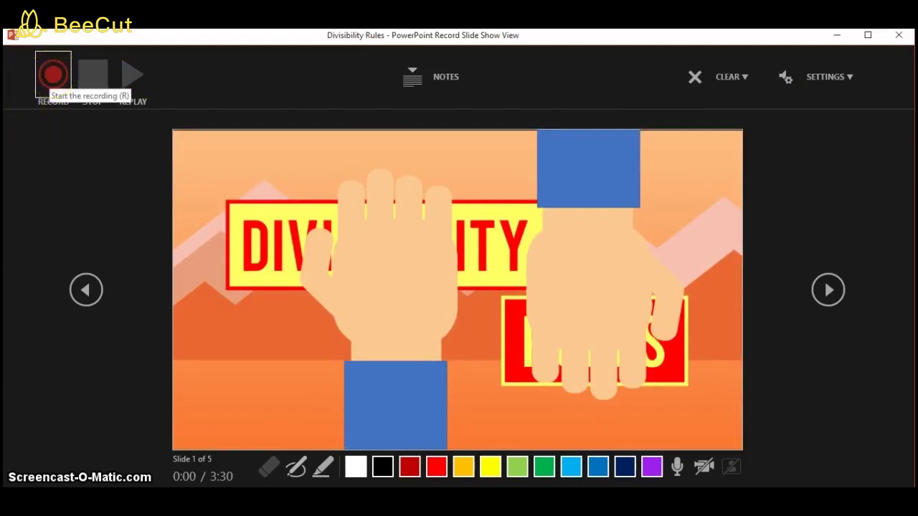
Start a new recording from slide 1 and advance through the "Divisibility Rule for 3" slide to slide 3
click(53, 75)
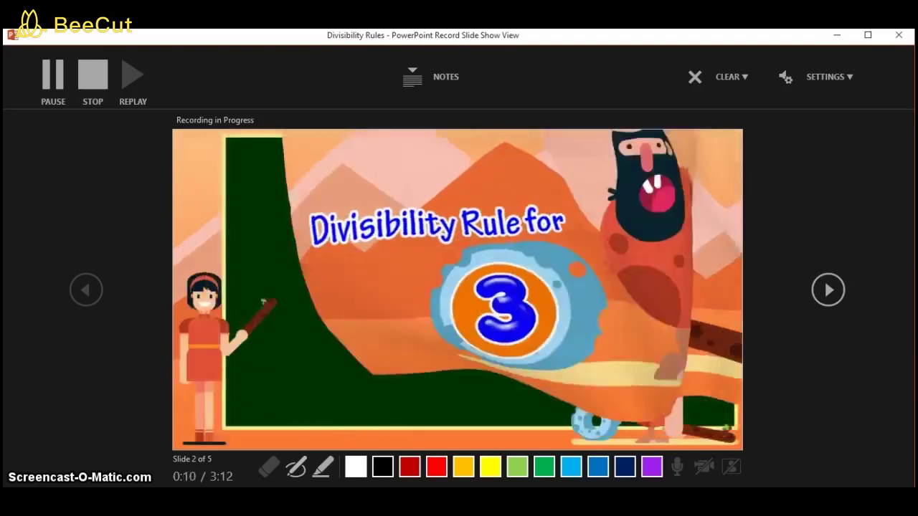
key(Right)
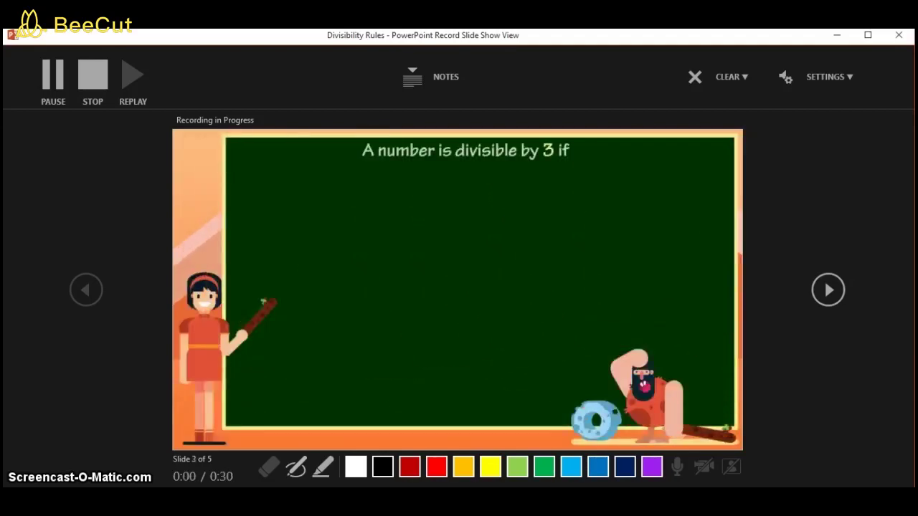
While recording slide 3, reveal the rule for 3, the 432 example and the Step 1 addition of its digits
click(316, 222)
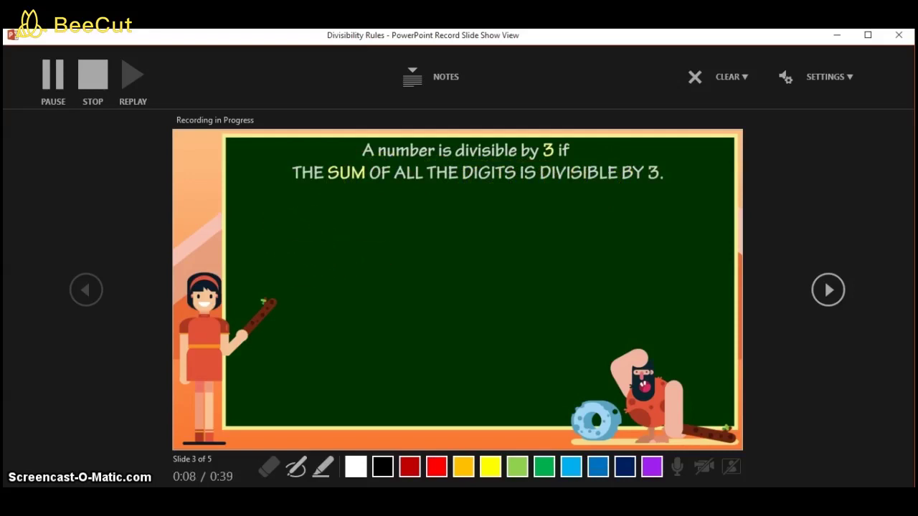
key(Right)
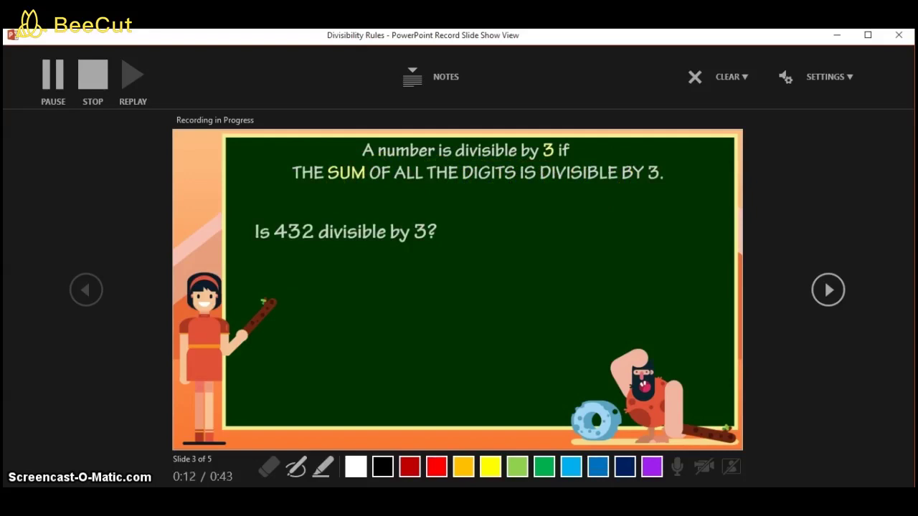
key(Right)
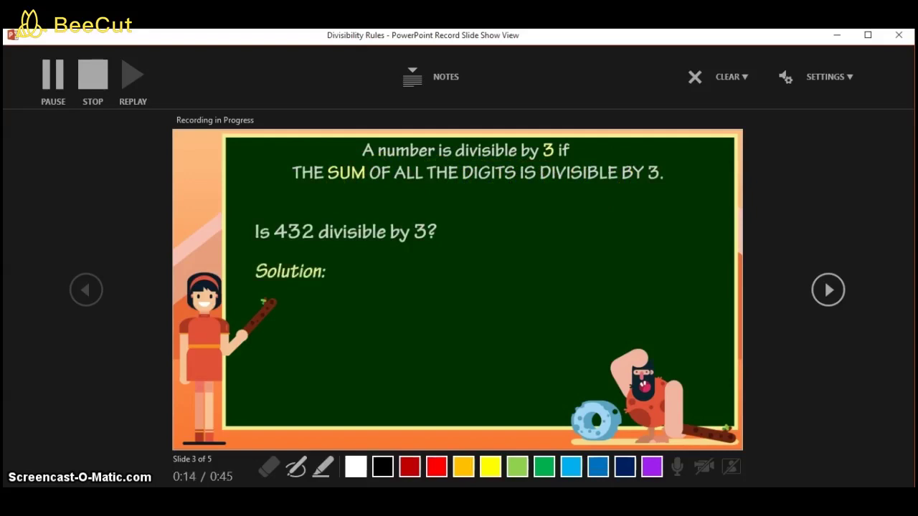
key(Right)
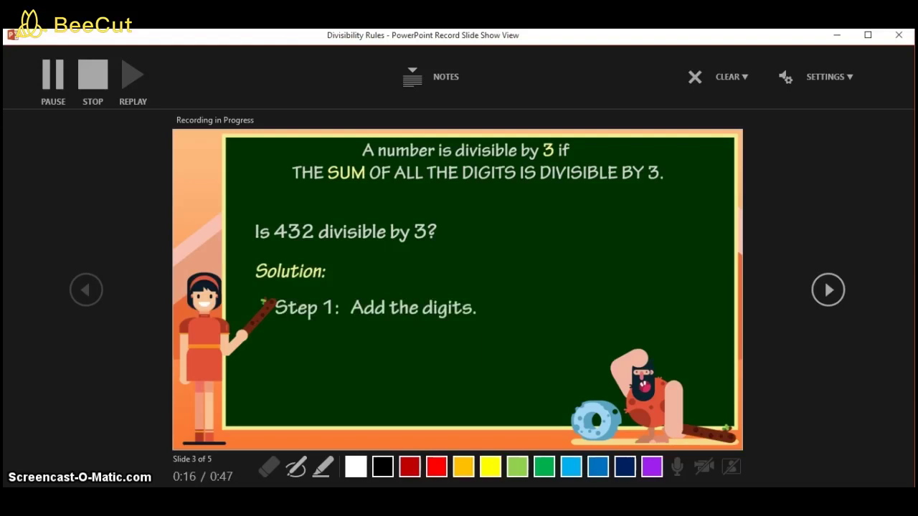
key(Right)
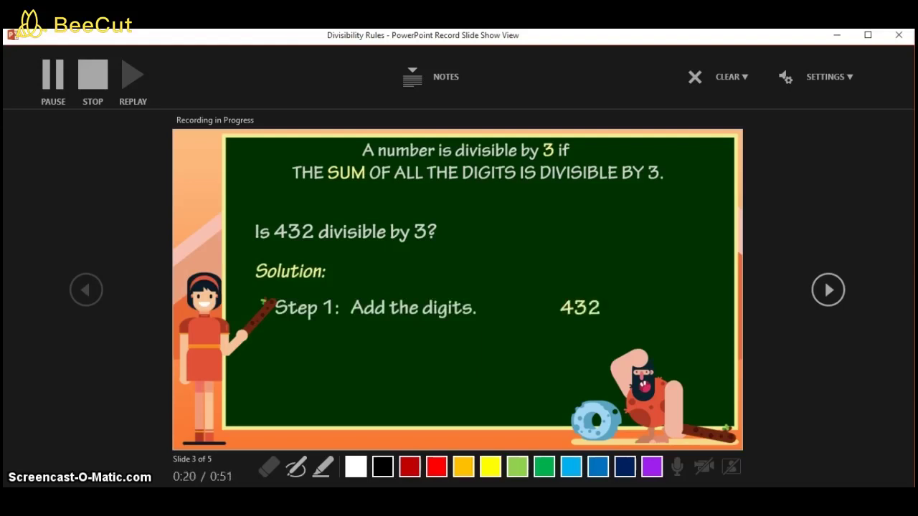
key(Right)
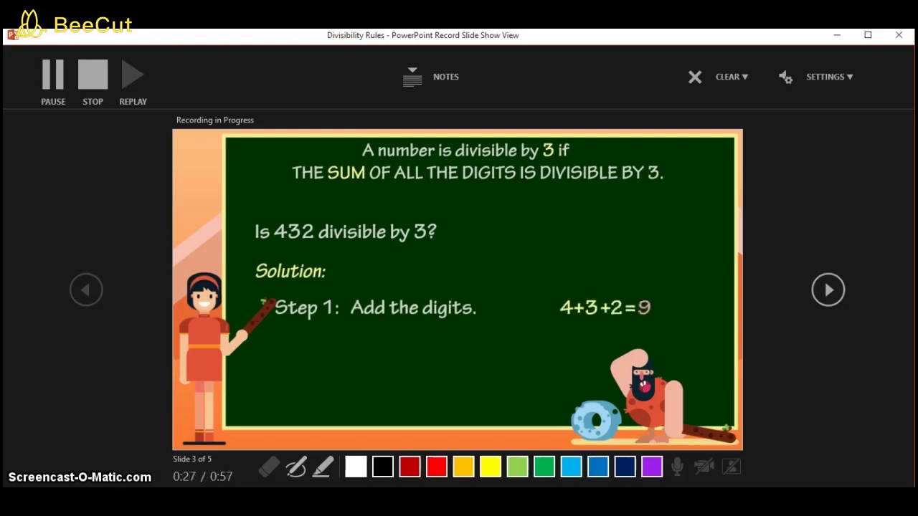
Reveal Step 2 with 9 ÷ 3 = 3 and the conclusion for 432, ending the slide 3 recording by advancing to slide 4
click(266, 224)
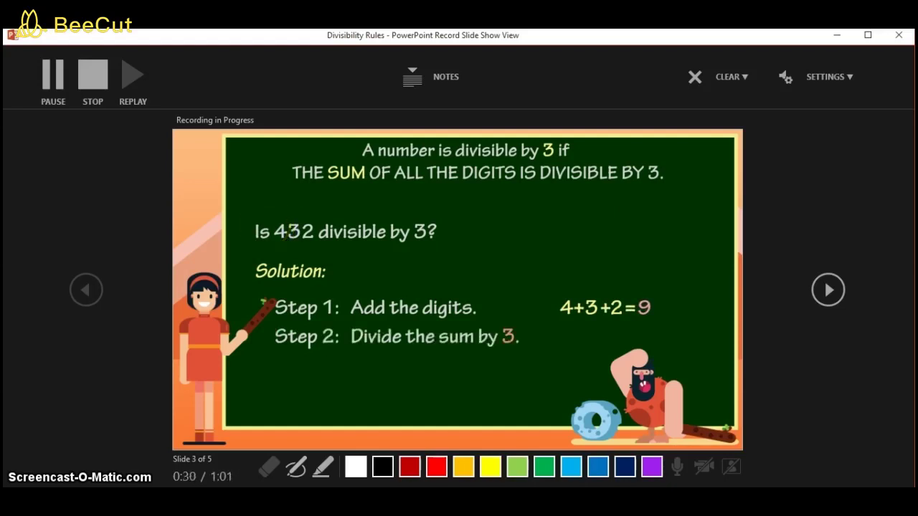
click(281, 224)
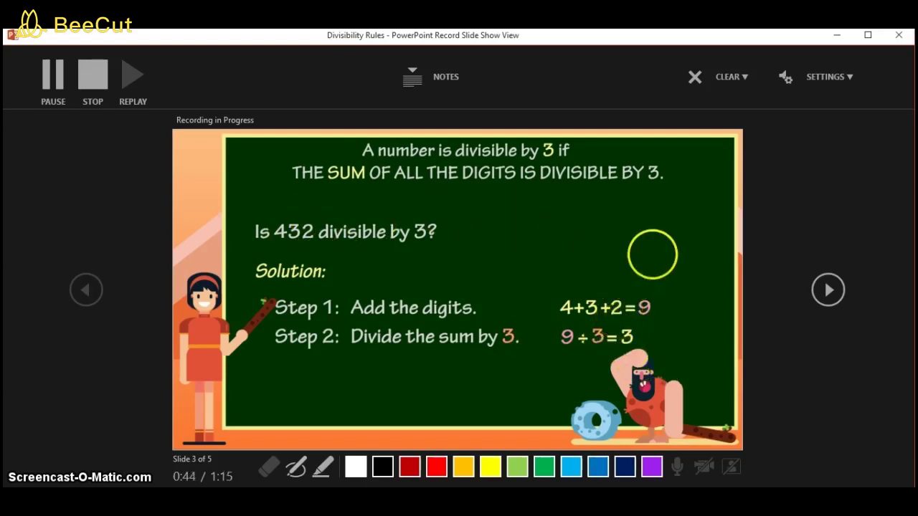
click(531, 339)
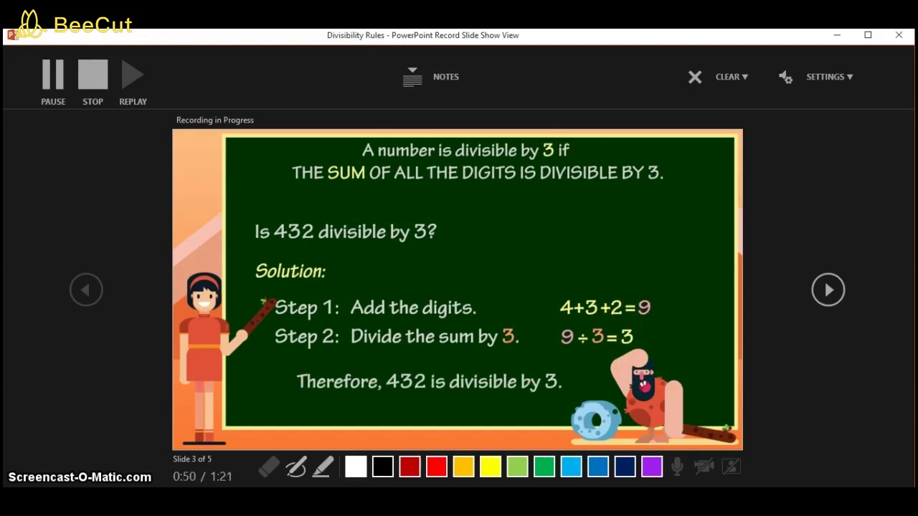
key(Right)
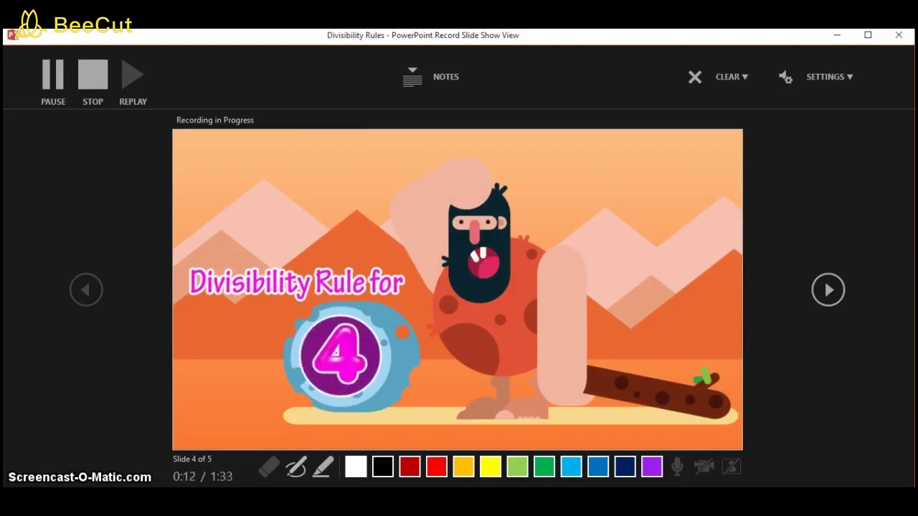
Advance the recording from slide 4 to slide 5 and reveal the 528 solution through 28 ÷ 4 = 7
key(Right)
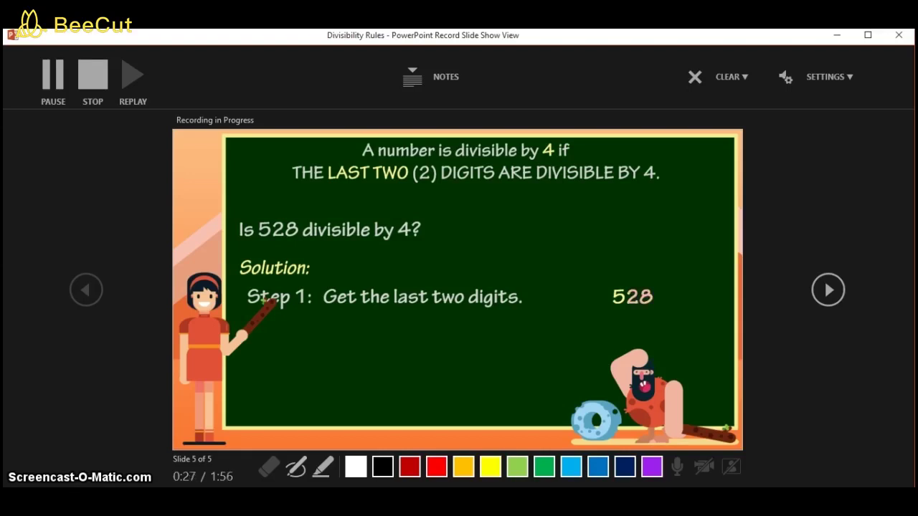
key(Right)
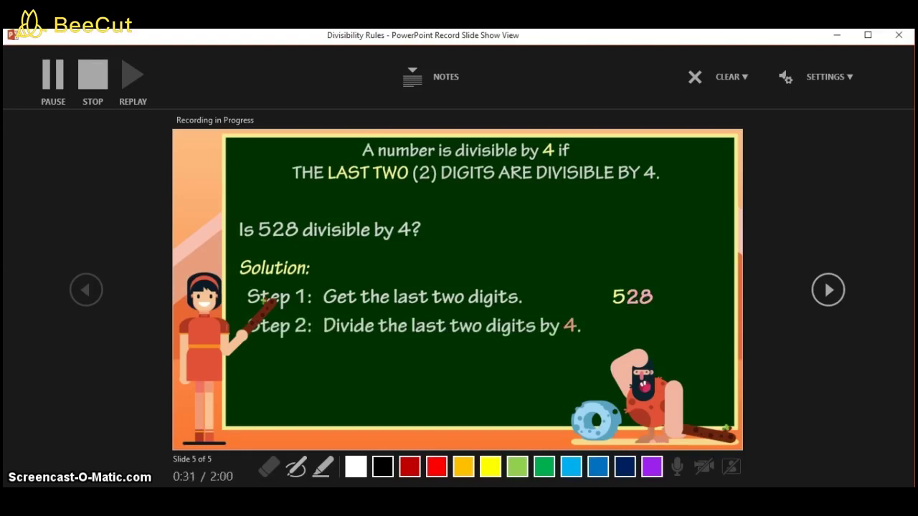
key(Right)
key(Right)
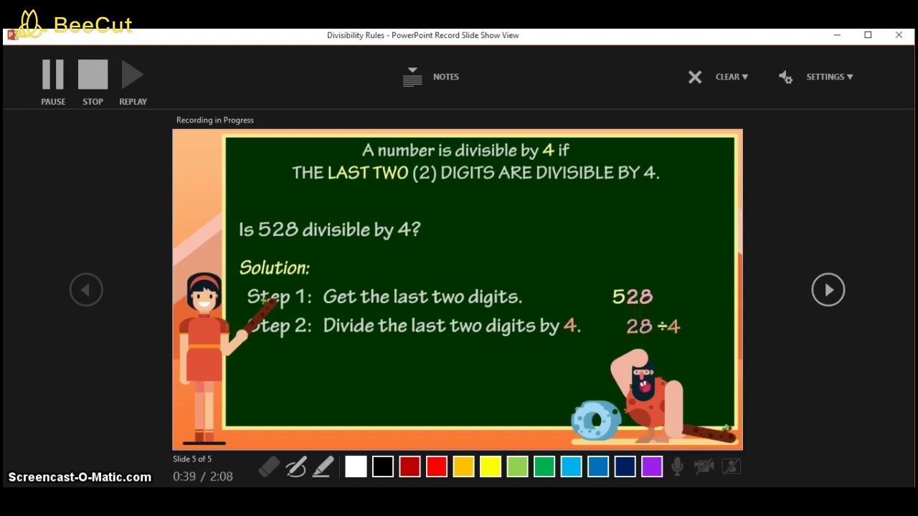
key(Right)
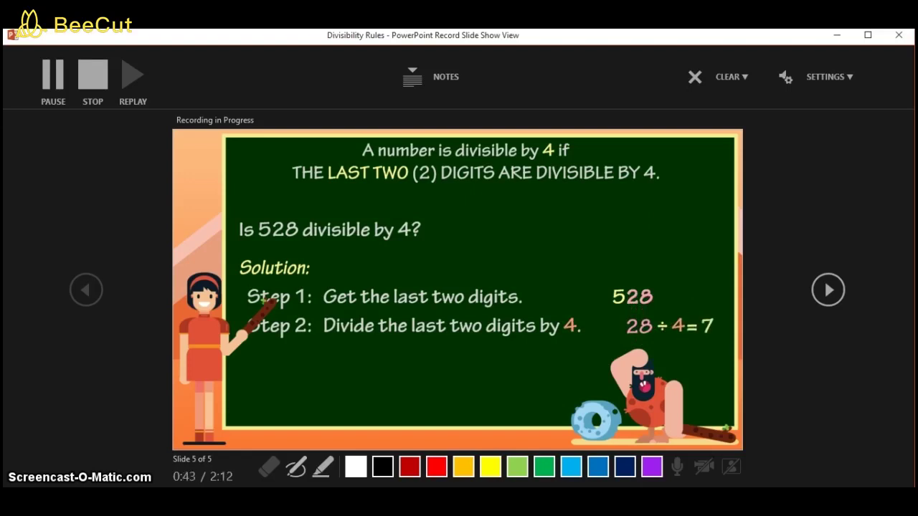
key(Right)
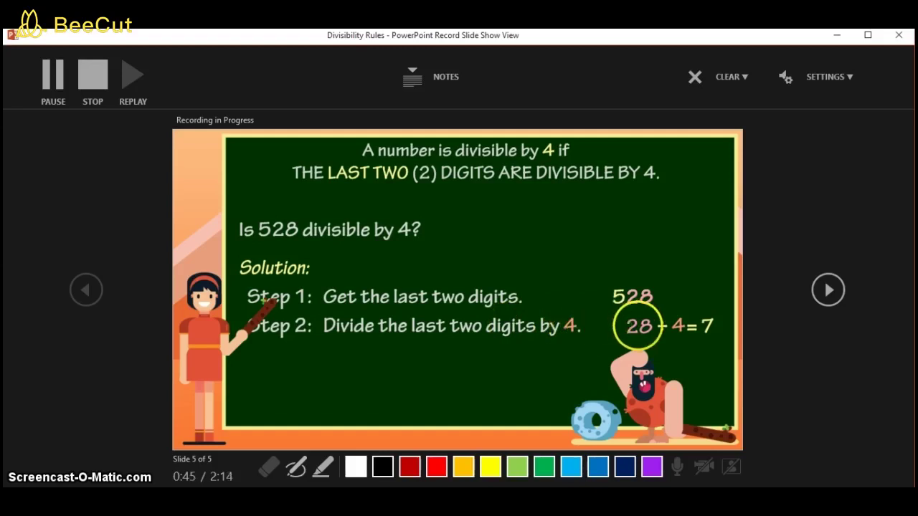
Reveal the conclusion that 528 is divisible by 4, end the slide show, and exit the recording view
click(642, 324)
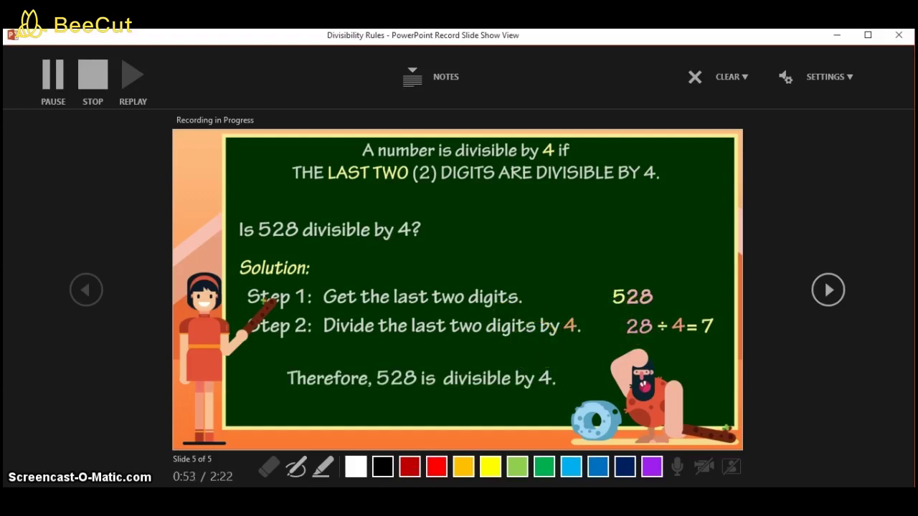
key(Right)
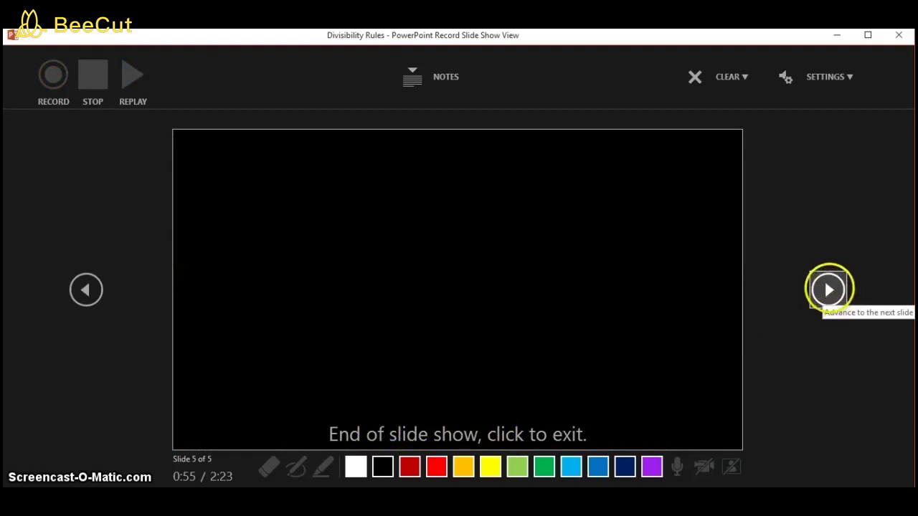
click(829, 289)
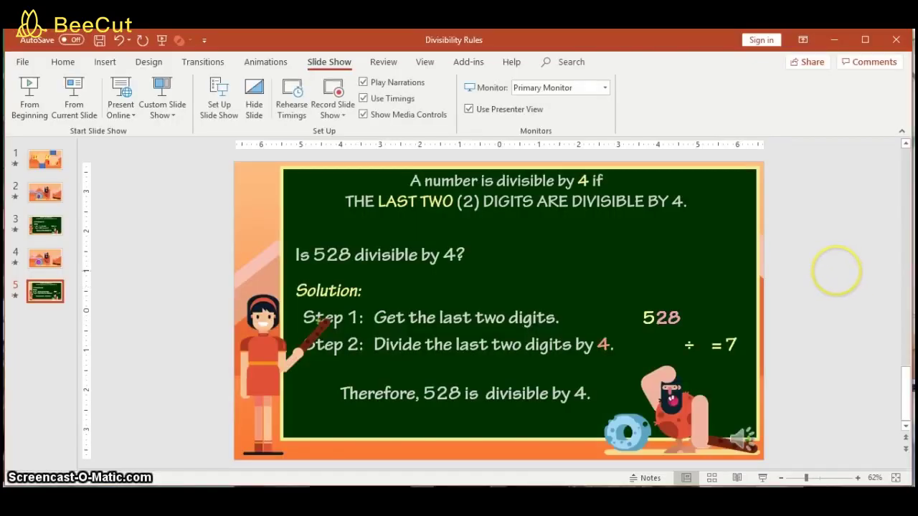
Save the presentation to the Desktop as an MPEG-4 Video named Divisibility Rules
click(23, 61)
click(48, 241)
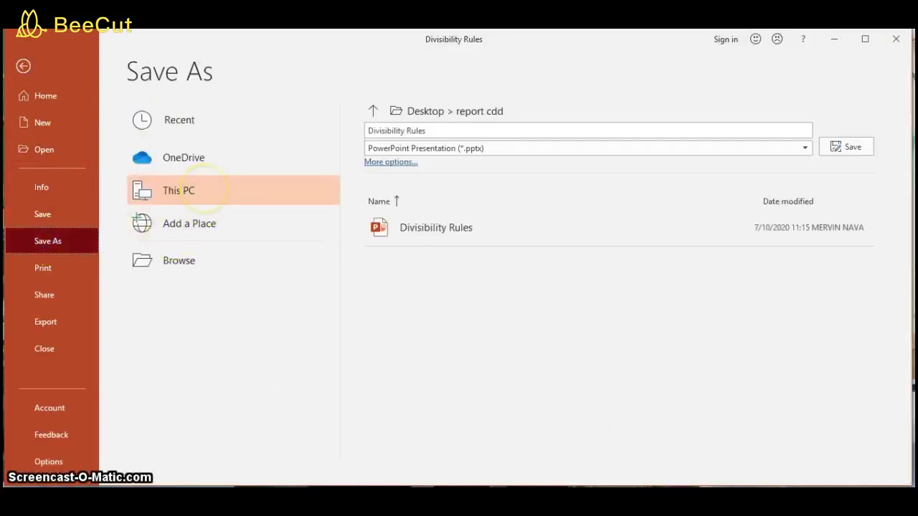
click(199, 189)
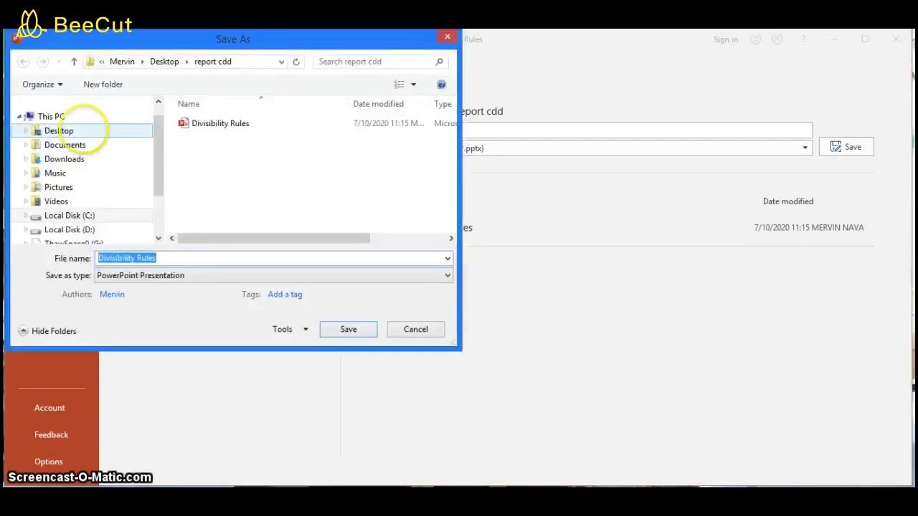
click(81, 131)
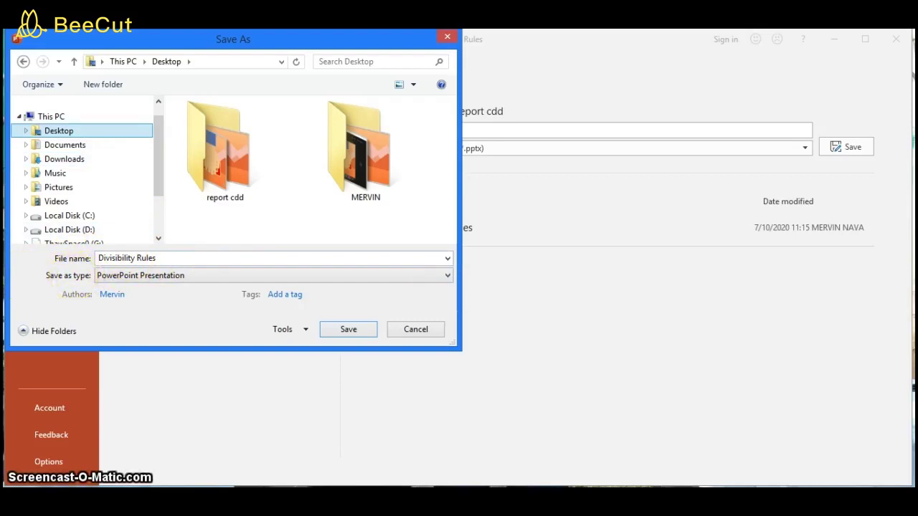
click(129, 278)
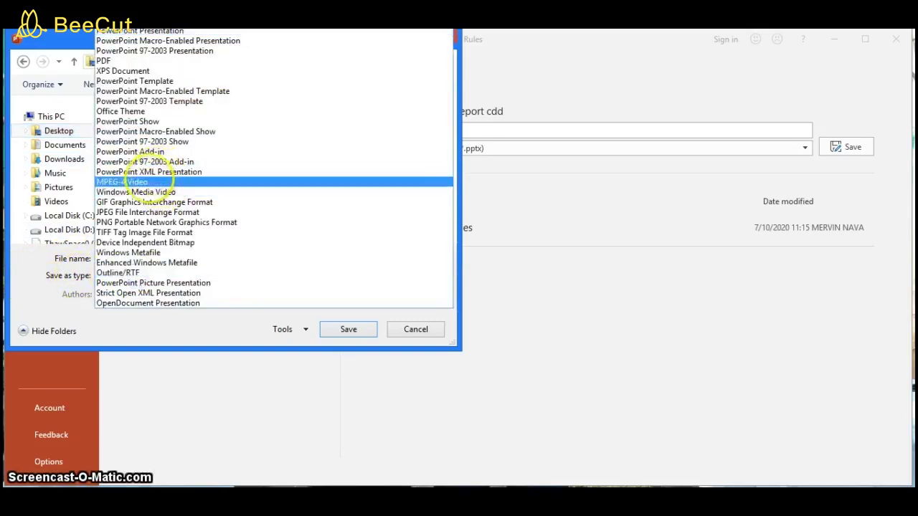
click(144, 182)
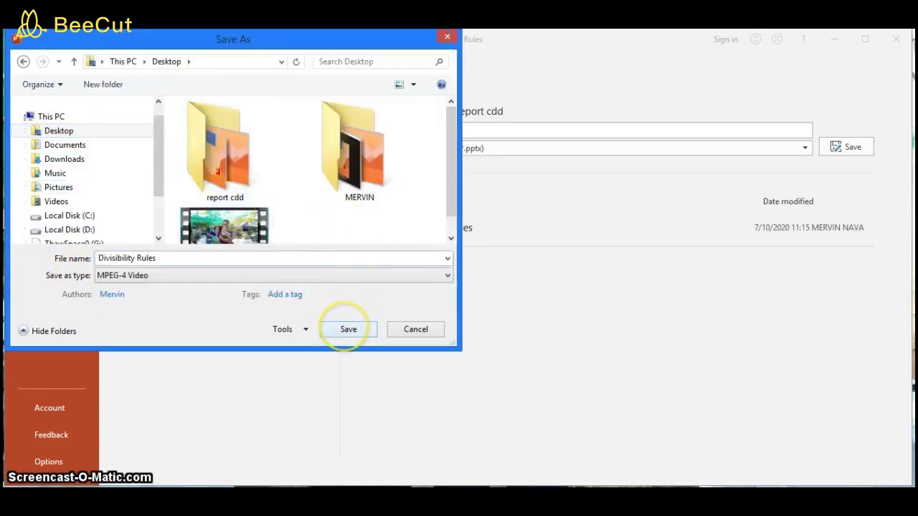
click(347, 328)
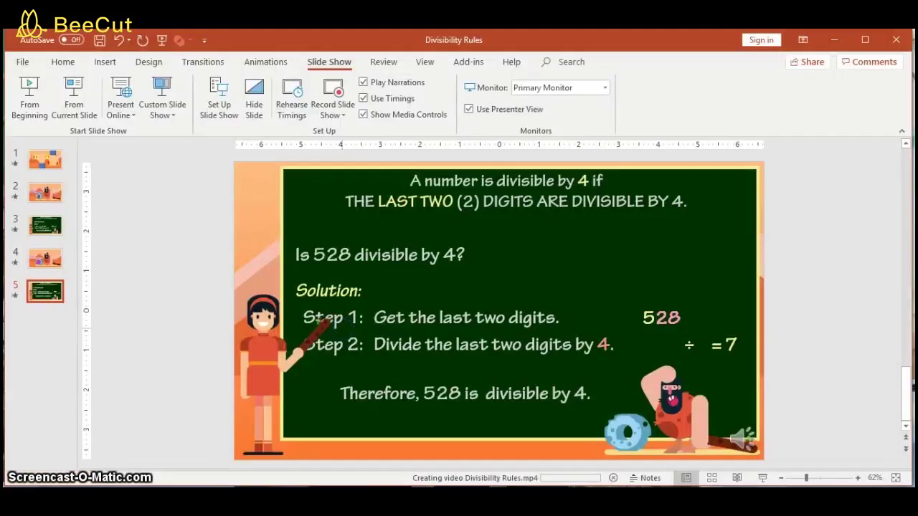